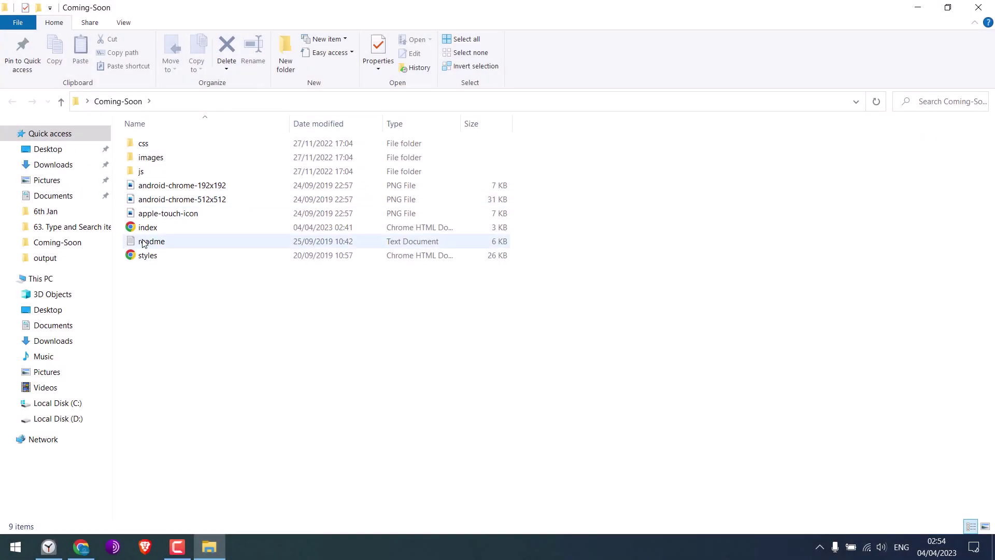
- Preview the Coming-Soon folder's index.html in Chrome and scroll through the page
{"action": "double_click", "coordinate": [150, 227]}
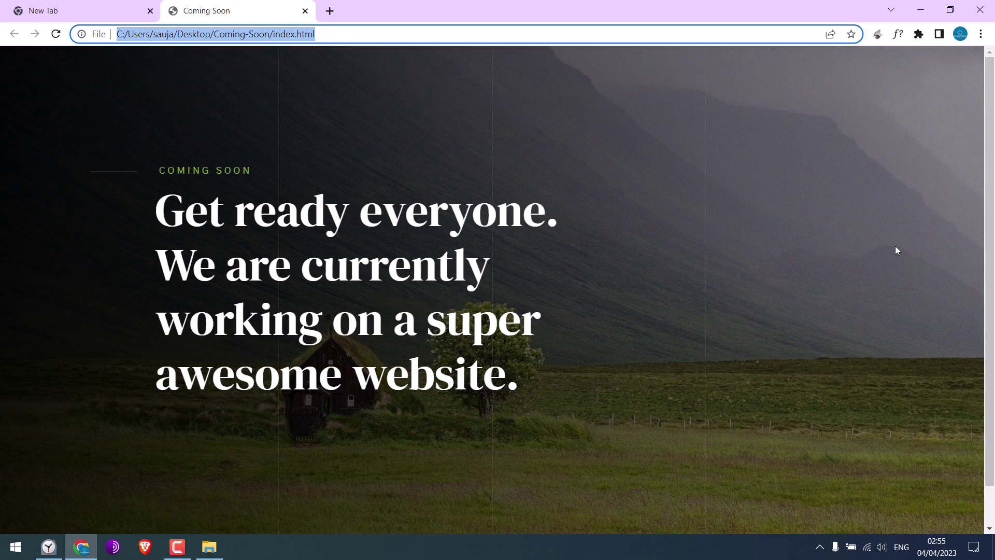
{"action": "left_click", "coordinate": [897, 249]}
{"action": "scroll", "coordinate": [897, 248], "scroll_direction": "down", "scroll_amount": 1}
{"action": "scroll", "coordinate": [527, 130], "scroll_direction": "up", "scroll_amount": 1}
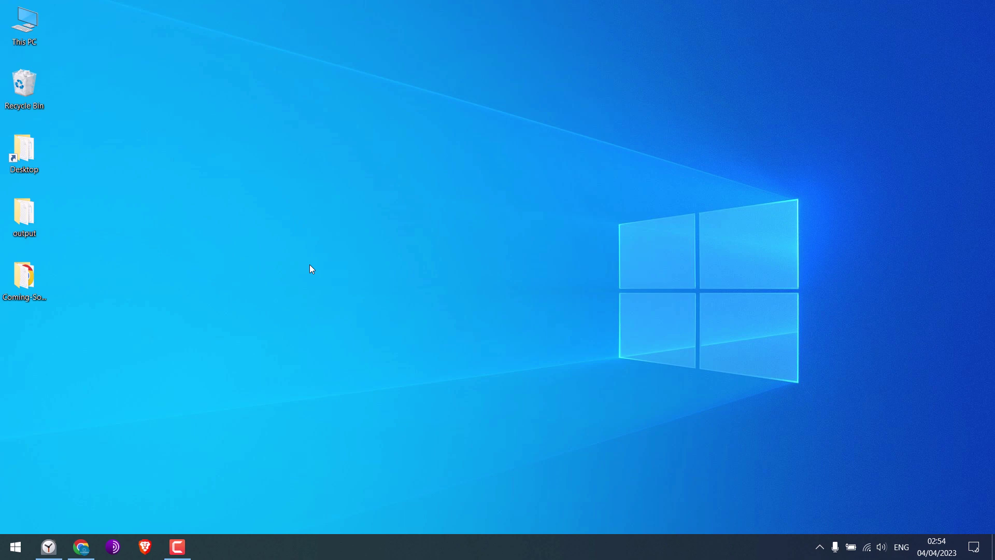
- Move the Coming-Soon folder to the desktop centre and open its index.html in a Chrome tab
{"action": "left_click_drag", "start_coordinate": [20, 278], "coordinate": [508, 153]}
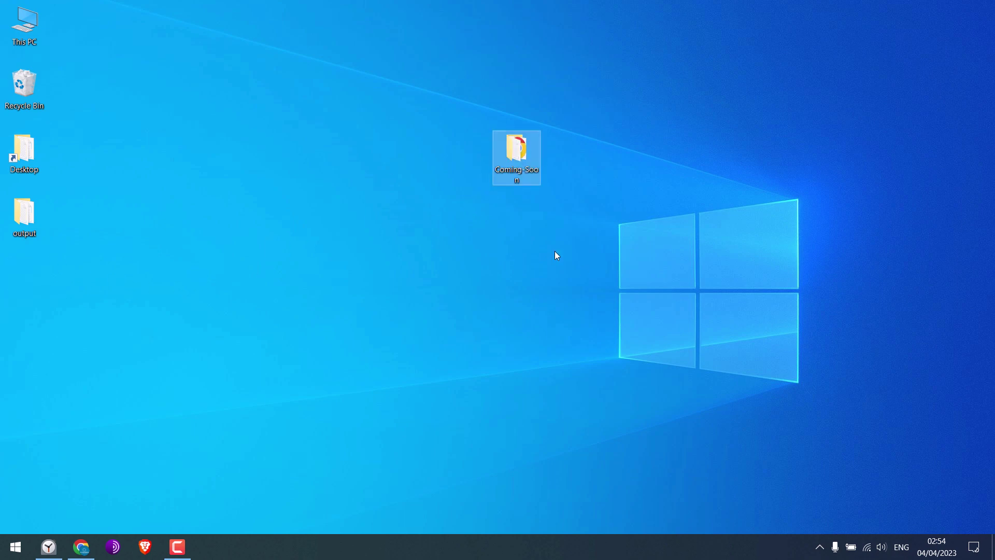
{"action": "double_click", "coordinate": [524, 157]}
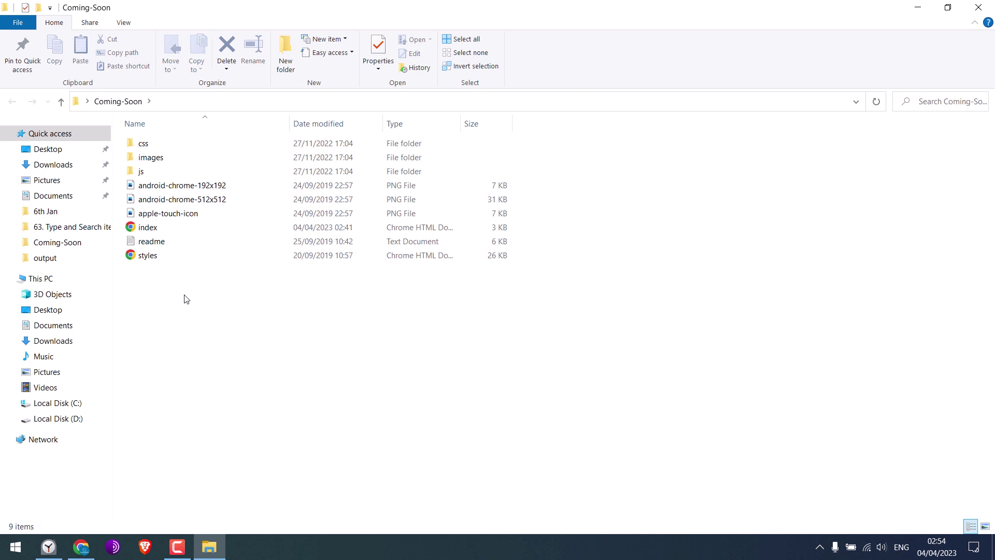
{"action": "double_click", "coordinate": [155, 228]}
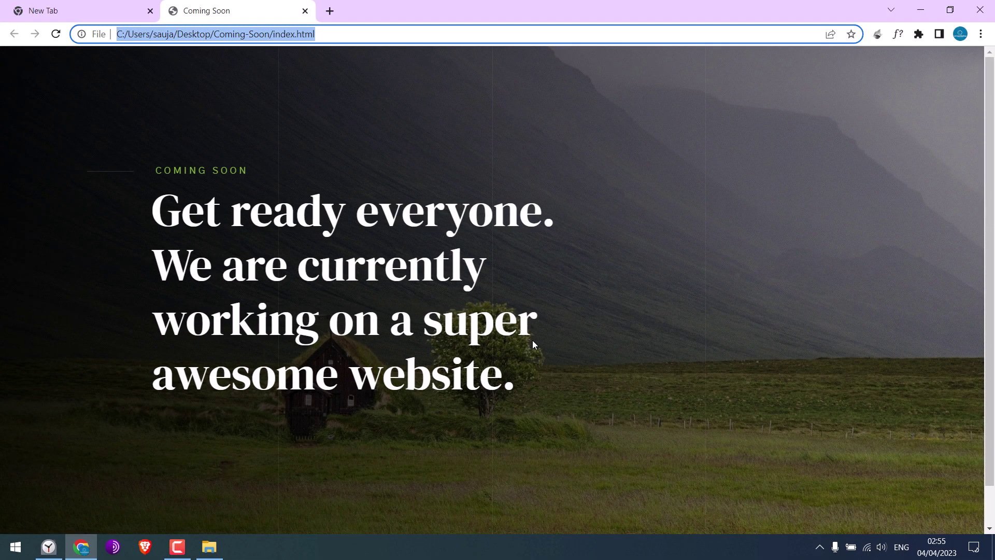
{"action": "left_click", "coordinate": [988, 169]}
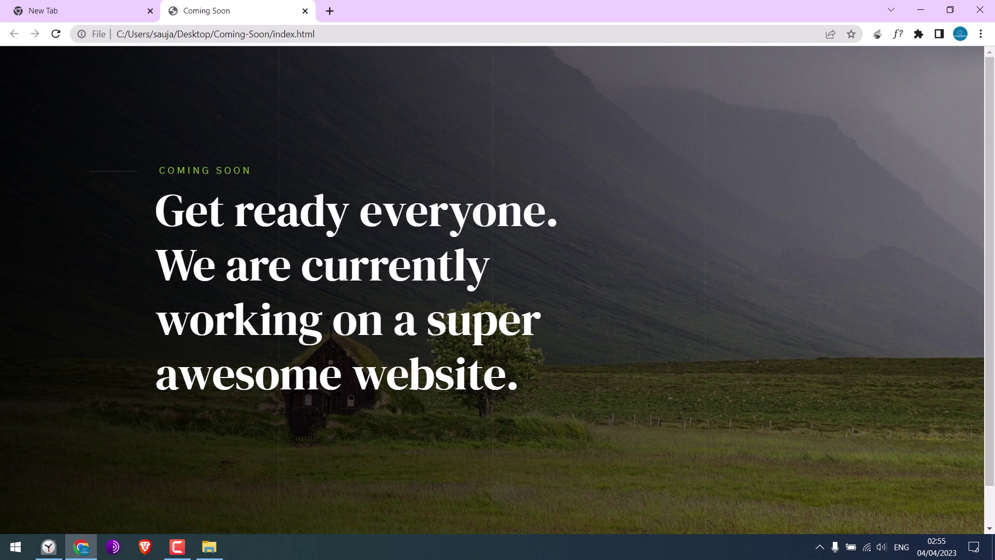
{"action": "left_click", "coordinate": [108, 11]}
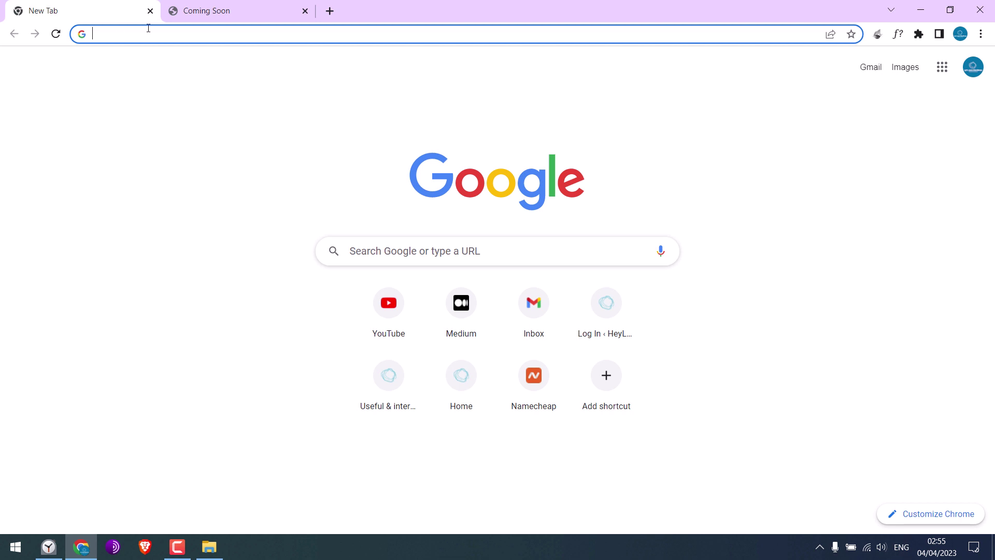
- Log in to letslearnwordpress.com/demo/wp-admin with the site's username and password
{"action": "type", "text": "letslearnwordpress.com/de"}
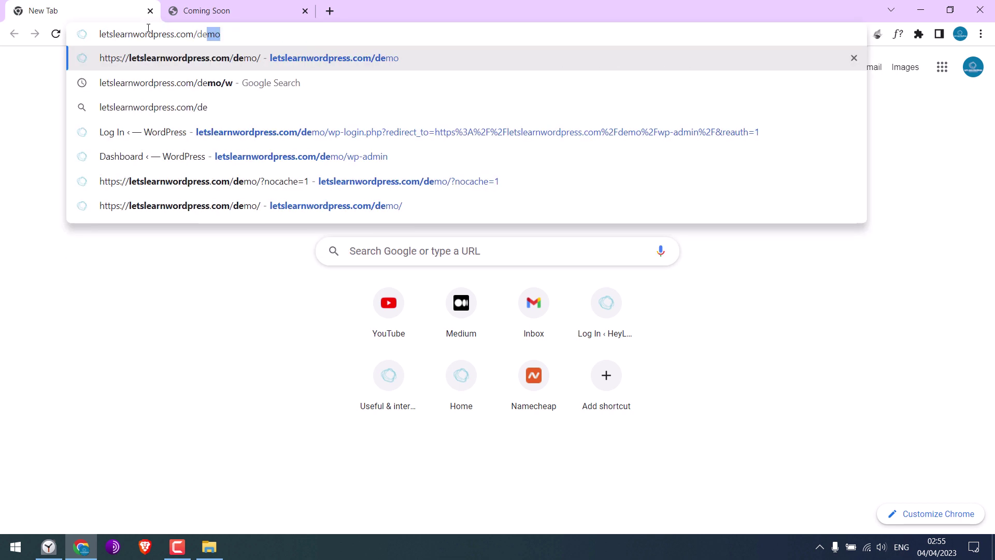
{"action": "type", "text": "mo/wp-admin"}
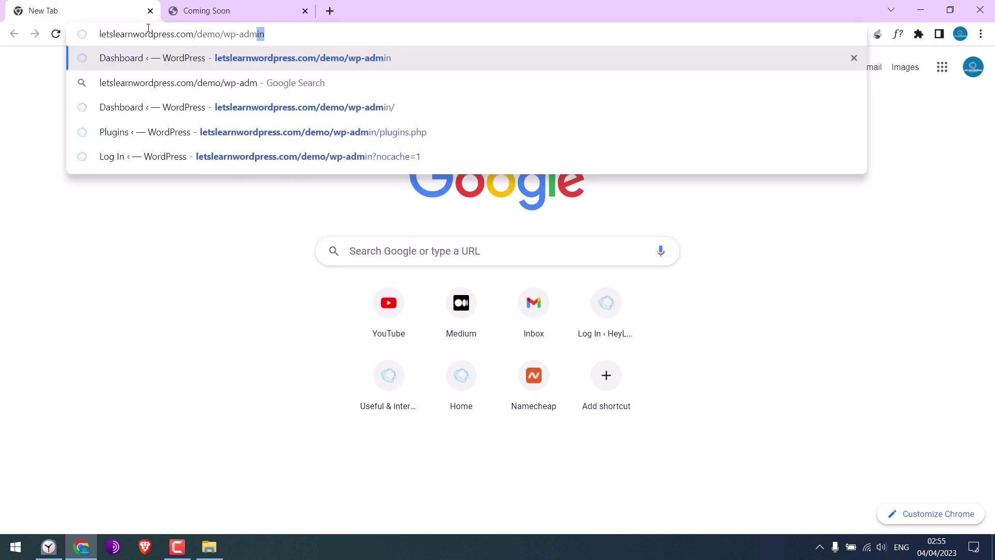
{"action": "key", "text": "Return"}
{"action": "type", "text": "demo"}
{"action": "key", "text": "Tab"}
{"action": "type", "text": "demo12345678901"}
{"action": "key", "text": "Return"}
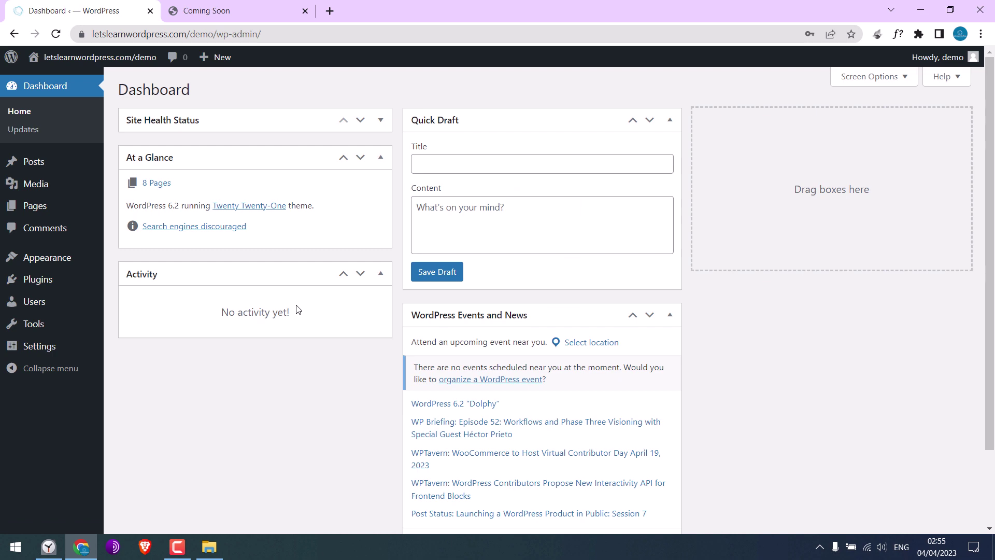
{"action": "left_click", "coordinate": [218, 11]}
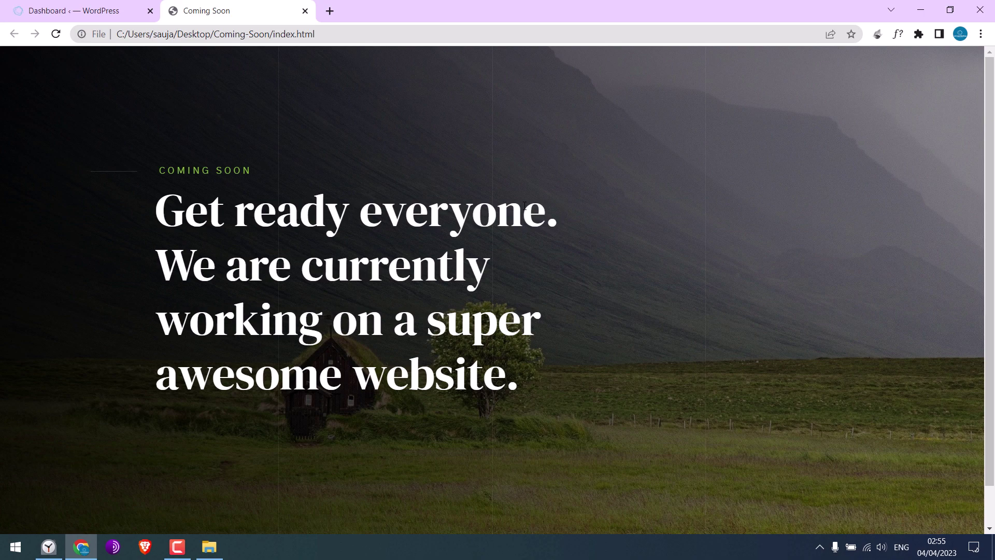
{"action": "left_click", "coordinate": [78, 10]}
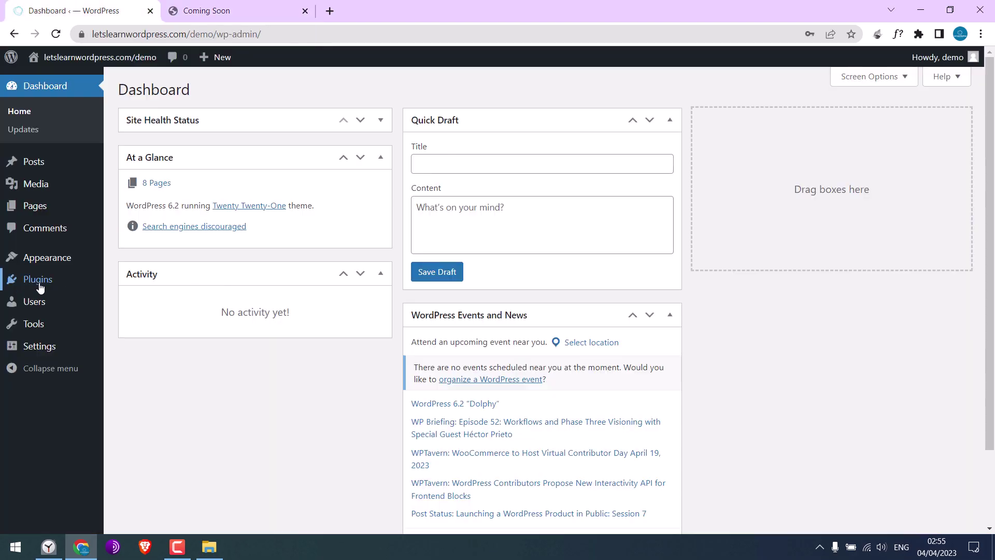
- Search Plugins > Add New for 'file manager', then install and activate WP File Manager
{"action": "mouse_move", "coordinate": [40, 284]}
{"action": "left_click", "coordinate": [138, 303]}
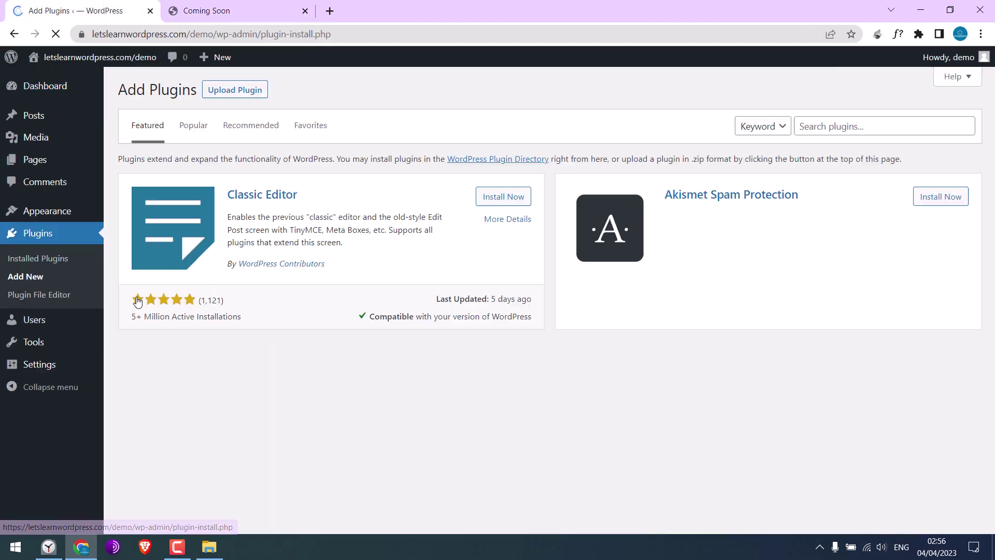
{"action": "left_click", "coordinate": [803, 128]}
{"action": "type", "text": "file manager"}
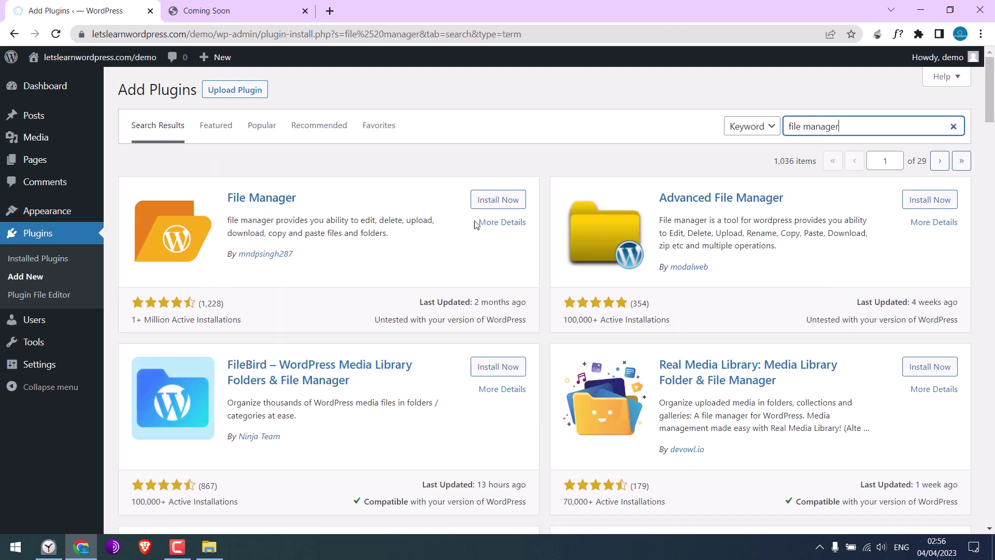
{"action": "left_click", "coordinate": [492, 200]}
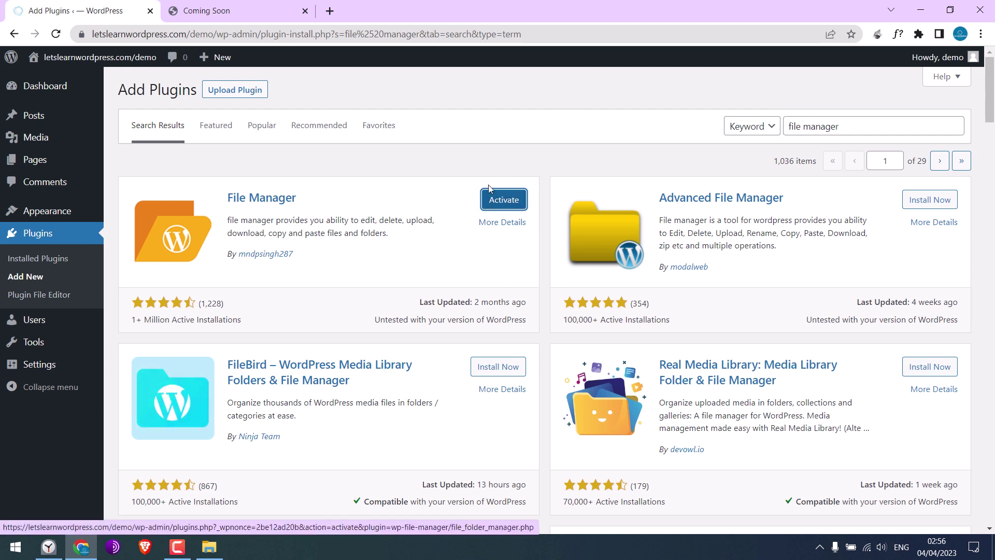
{"action": "left_click", "coordinate": [490, 192]}
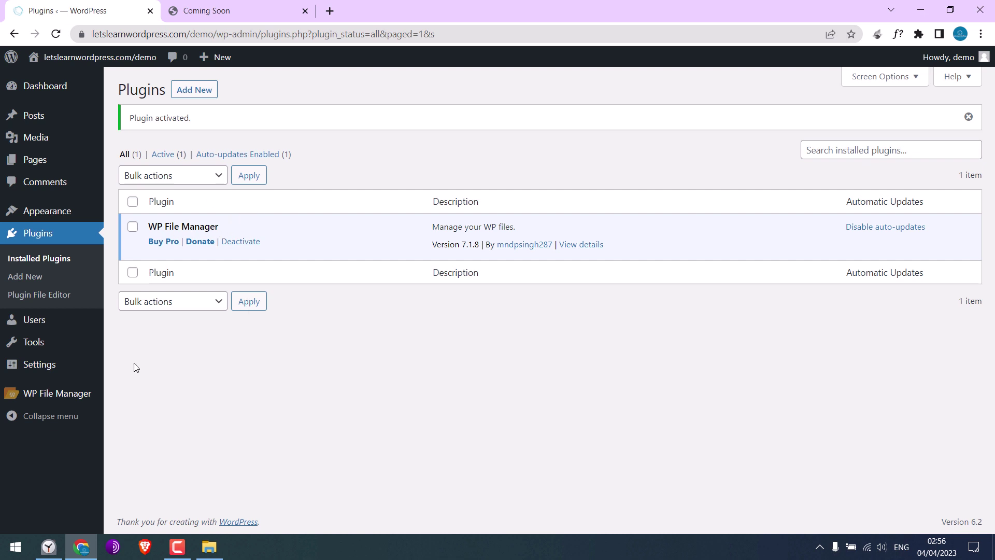
- Open WP File Manager on the site root, then switch to the preview tab and minimize Chrome
{"action": "left_click", "coordinate": [65, 397]}
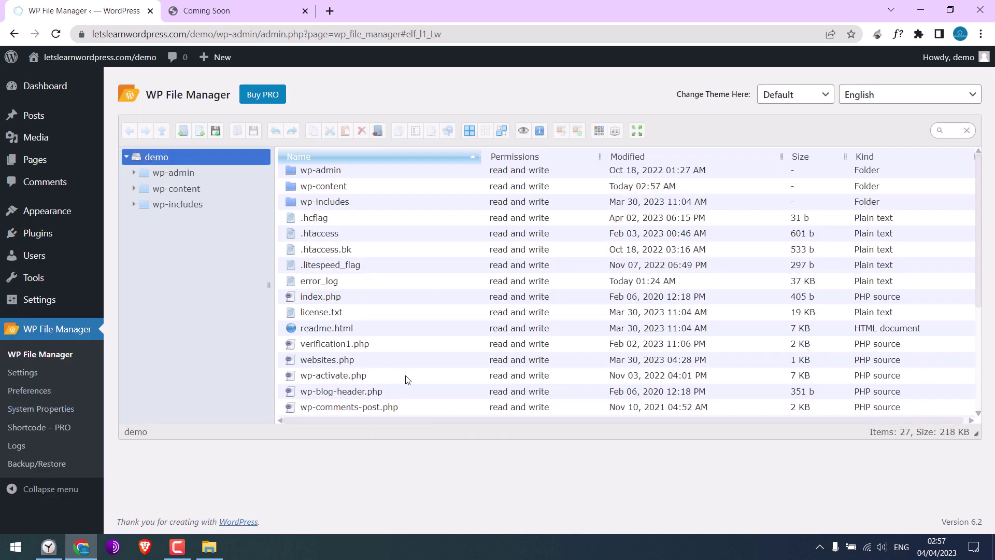
{"action": "left_click", "coordinate": [232, 6]}
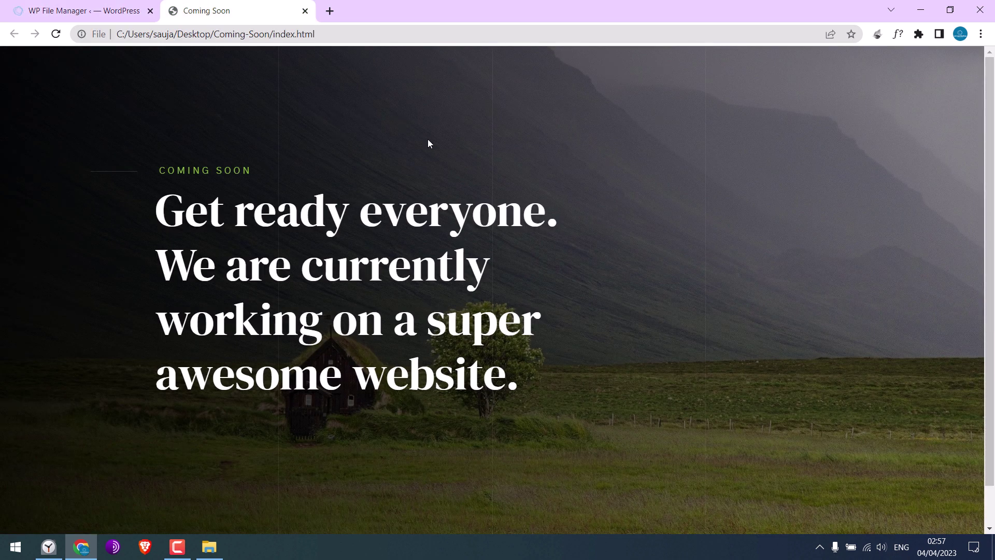
{"action": "left_click", "coordinate": [919, 10]}
- Close the Coming-Soon folder window and reposition the folder on the desktop
{"action": "left_click", "coordinate": [975, 6]}
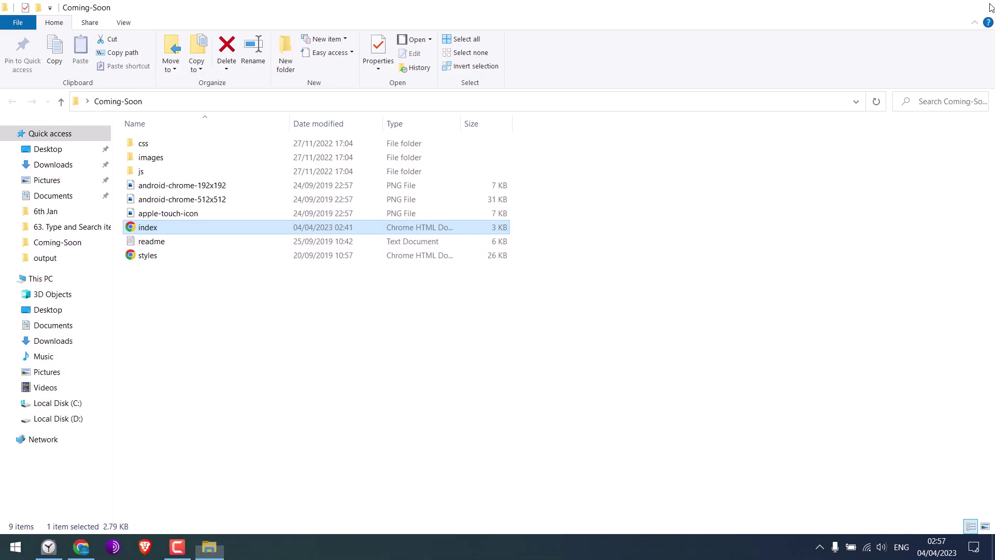
{"action": "left_click_drag", "start_coordinate": [527, 149], "coordinate": [480, 202]}
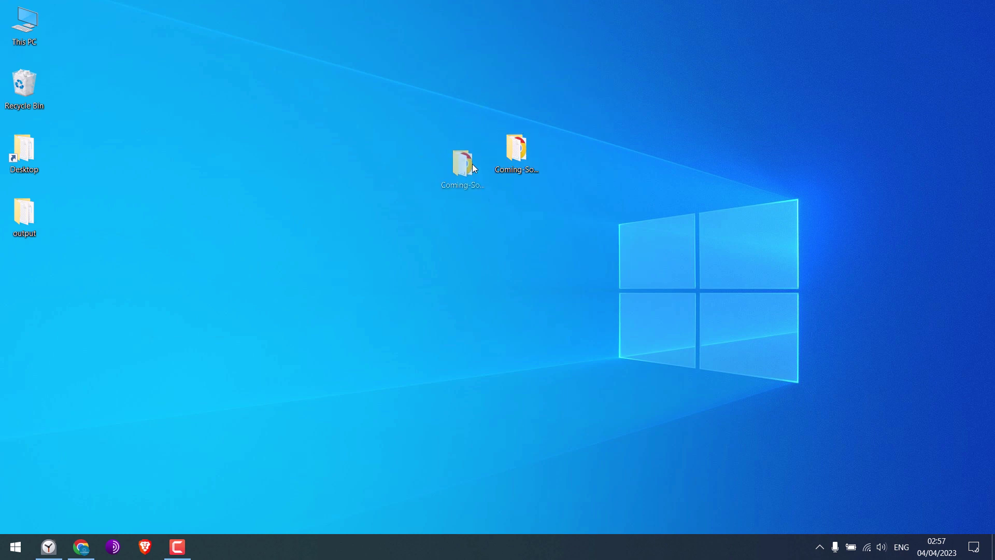
{"action": "left_click_drag", "start_coordinate": [473, 168], "coordinate": [469, 176]}
- Send the Coming-Soon folder to a compressed zip archive and bring Chrome back
{"action": "right_click", "coordinate": [475, 162]}
{"action": "mouse_move", "coordinate": [629, 427]}
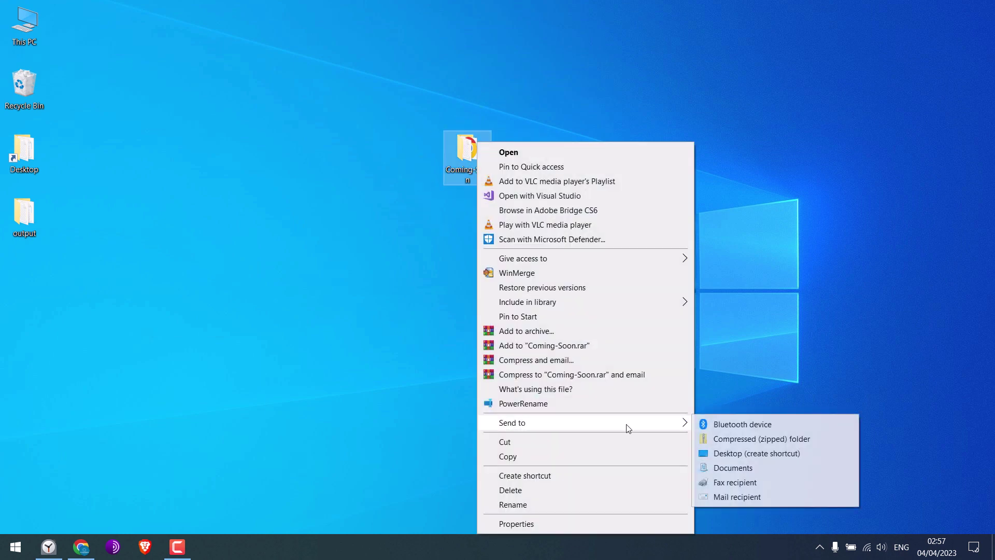
{"action": "left_click", "coordinate": [726, 438]}
{"action": "left_click_drag", "start_coordinate": [39, 277], "coordinate": [232, 249]}
{"action": "left_click", "coordinate": [81, 546]}
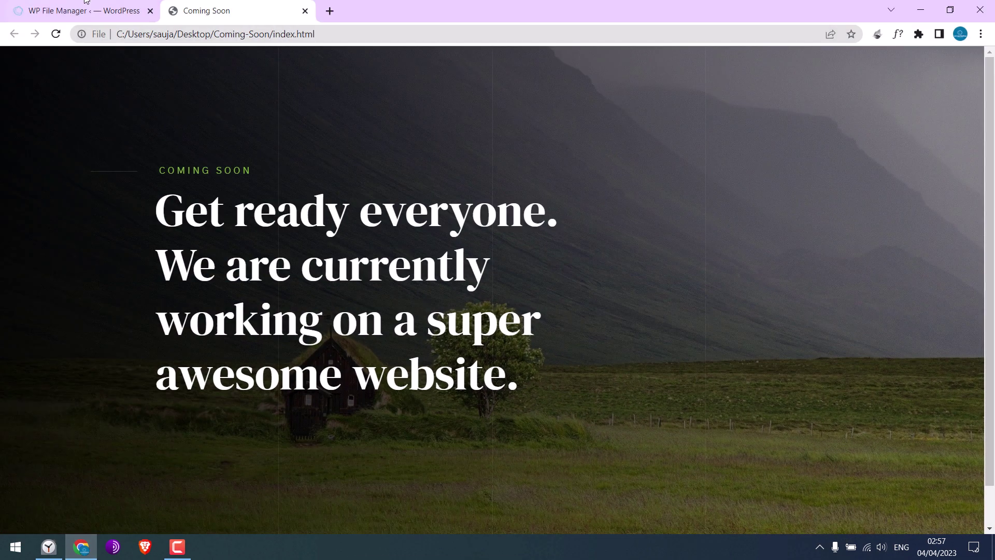
- Upload Coming-Soon.zip from the Desktop into the site root via WP File Manager
{"action": "left_click", "coordinate": [86, 6]}
{"action": "left_click", "coordinate": [215, 131]}
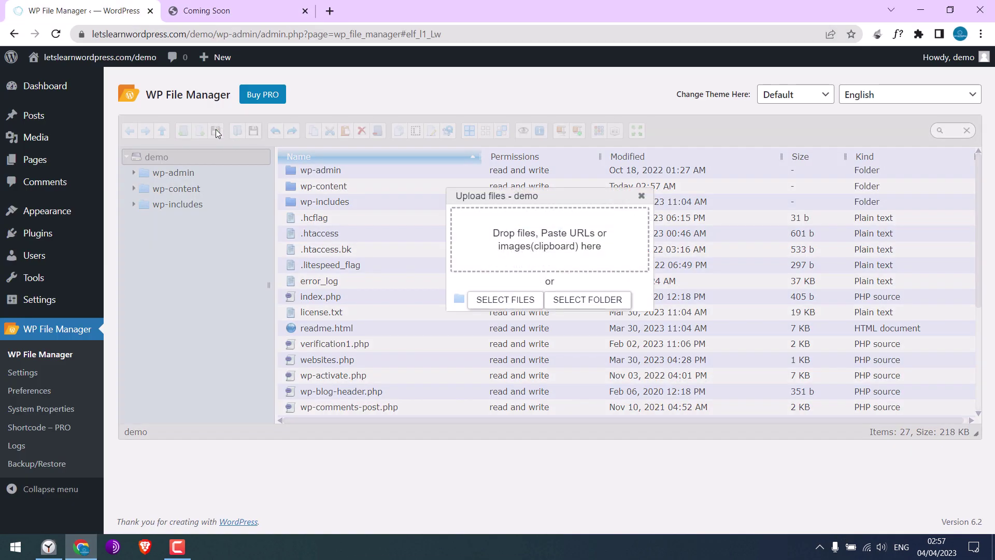
{"action": "left_click", "coordinate": [499, 301]}
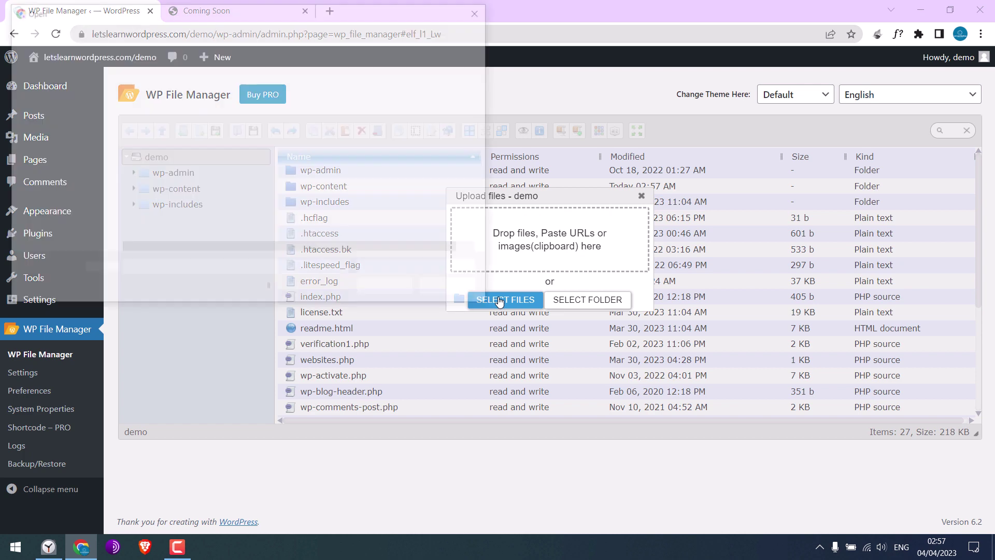
{"action": "left_click", "coordinate": [52, 126]}
{"action": "left_click", "coordinate": [305, 122]}
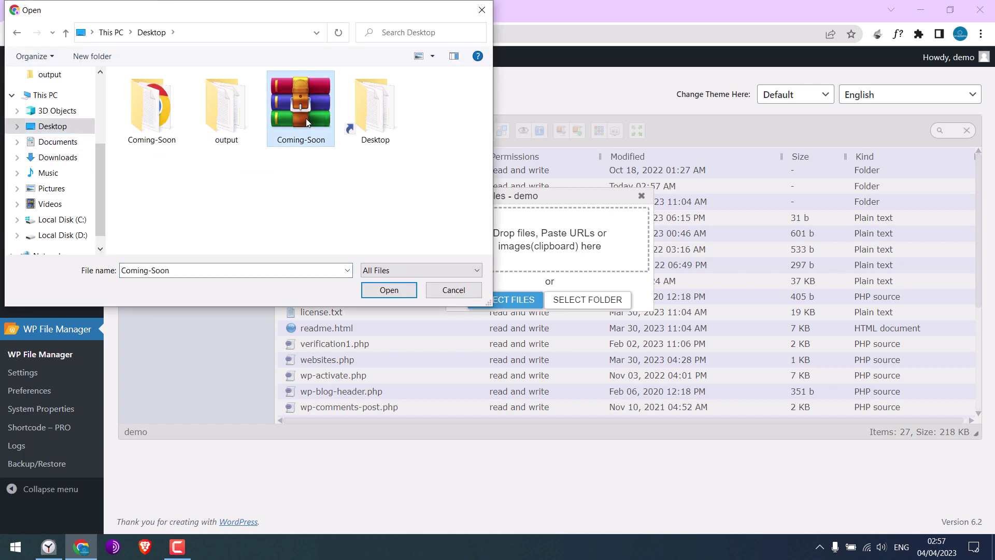
{"action": "left_click", "coordinate": [389, 290]}
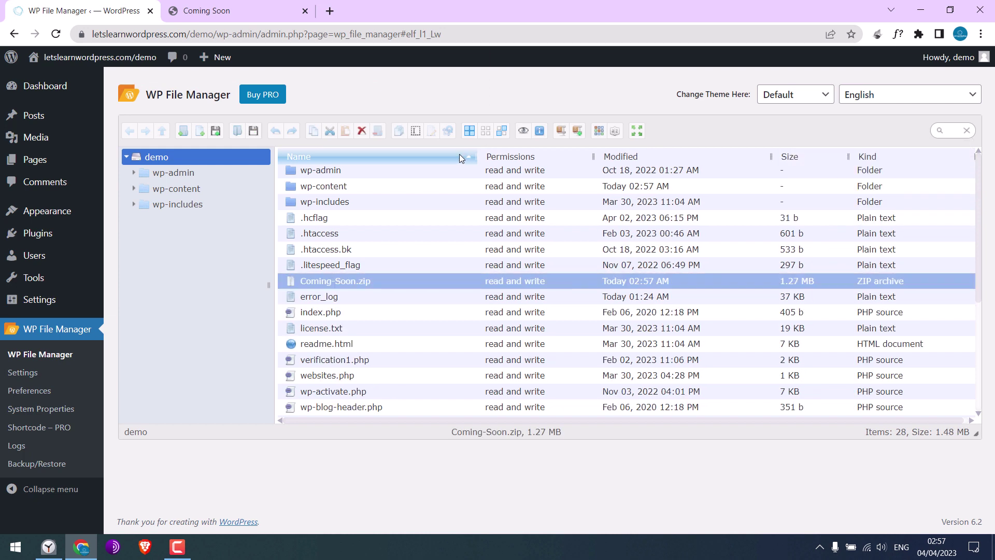
- Extract Coming-Soon.zip here in the demo root, confirming with YES
{"action": "right_click", "coordinate": [356, 289]}
{"action": "mouse_move", "coordinate": [418, 377]}
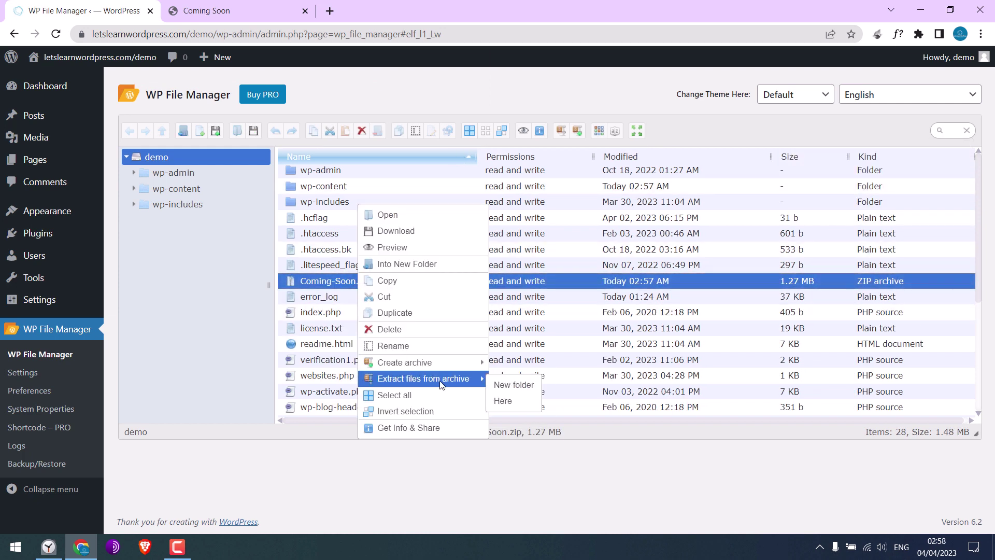
{"action": "left_click", "coordinate": [515, 401]}
{"action": "left_click", "coordinate": [543, 282]}
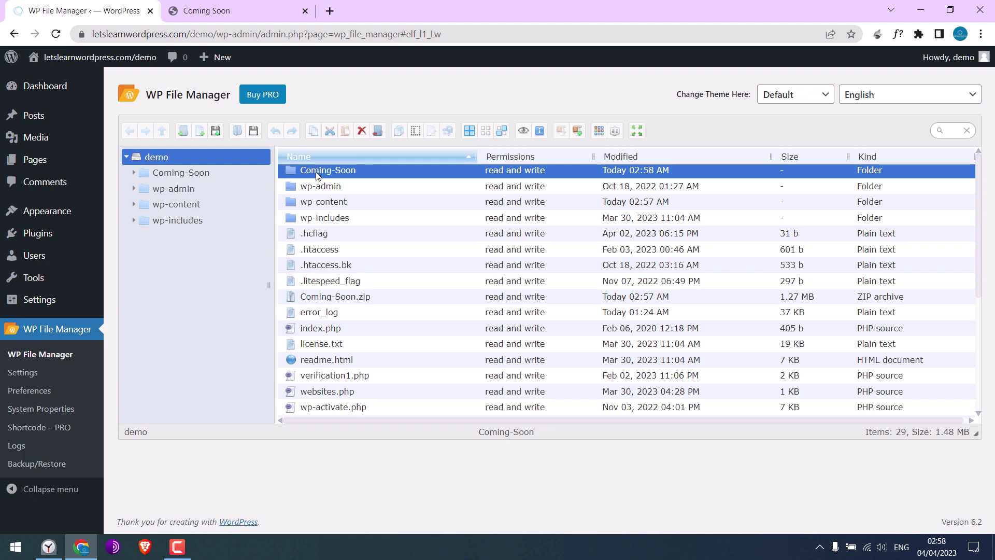
{"action": "left_click", "coordinate": [337, 300]}
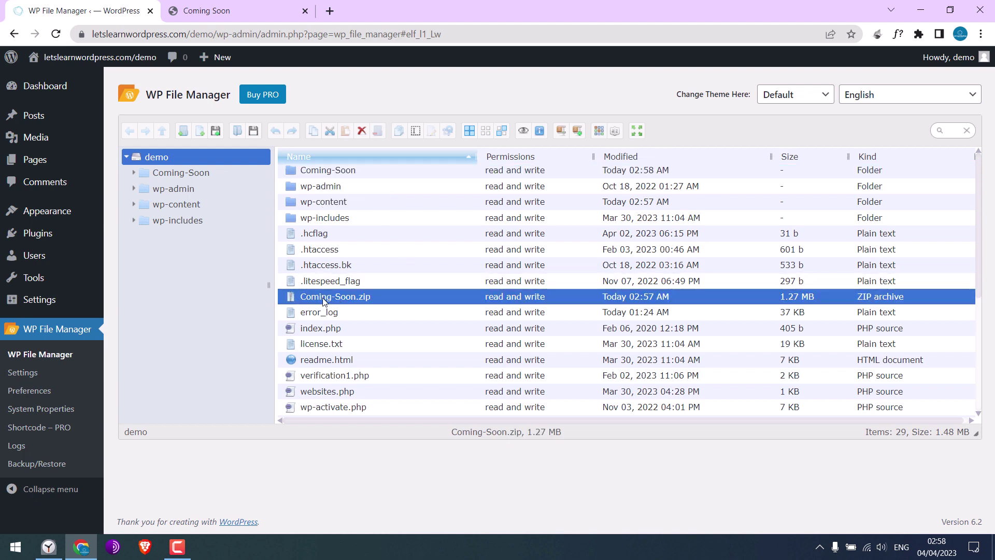
- Delete the Coming-Soon.zip archive from the demo root
{"action": "right_click", "coordinate": [330, 300]}
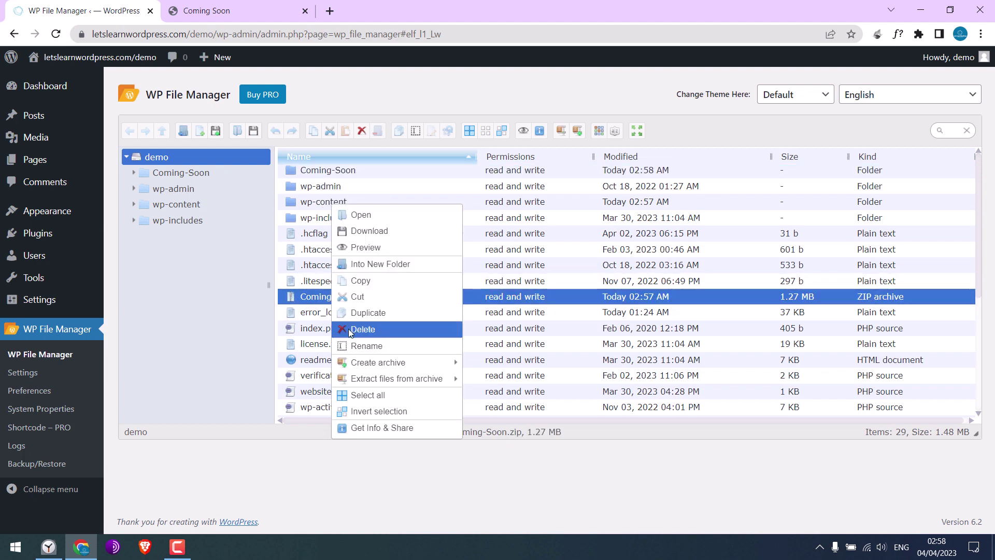
{"action": "left_click", "coordinate": [358, 329]}
{"action": "left_click", "coordinate": [565, 300]}
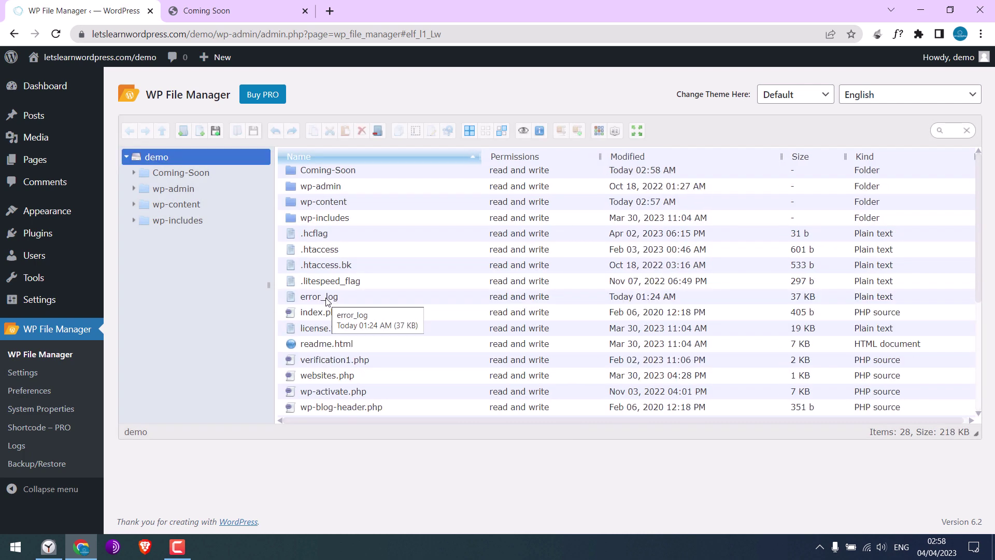
- Copy the Coming-Soon folder name without renaming it, then switch to the local preview tab
{"action": "left_click", "coordinate": [329, 175]}
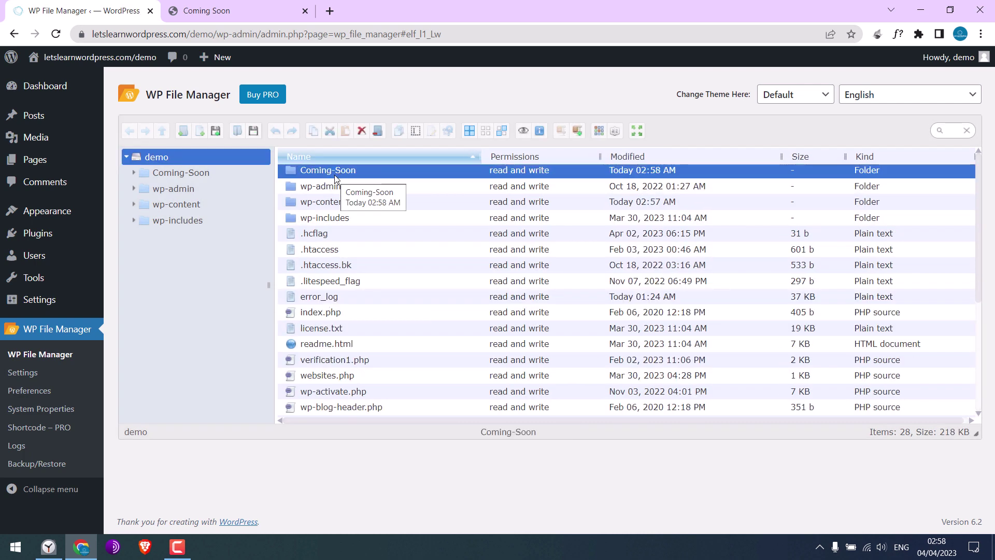
{"action": "right_click", "coordinate": [325, 176]}
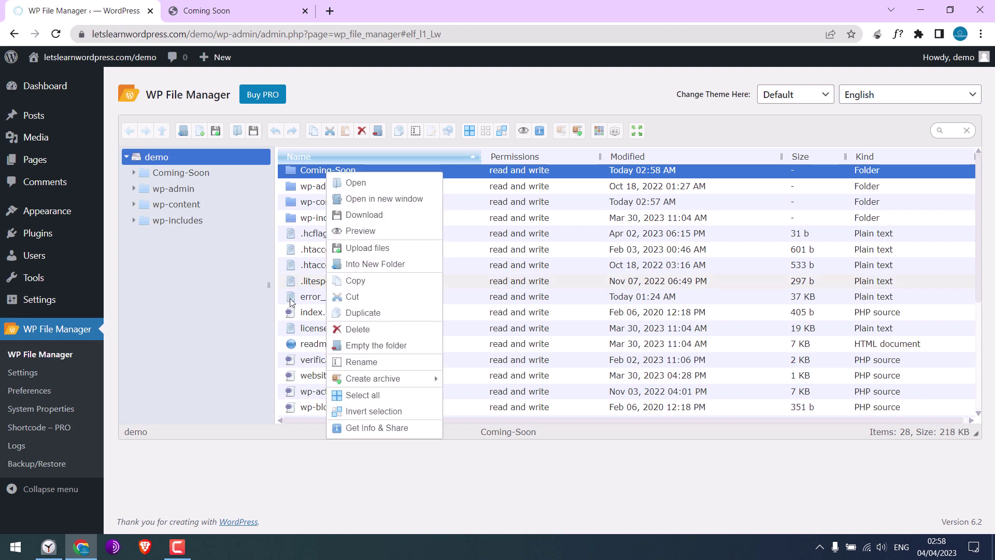
{"action": "left_click", "coordinate": [362, 361]}
{"action": "right_click", "coordinate": [351, 172]}
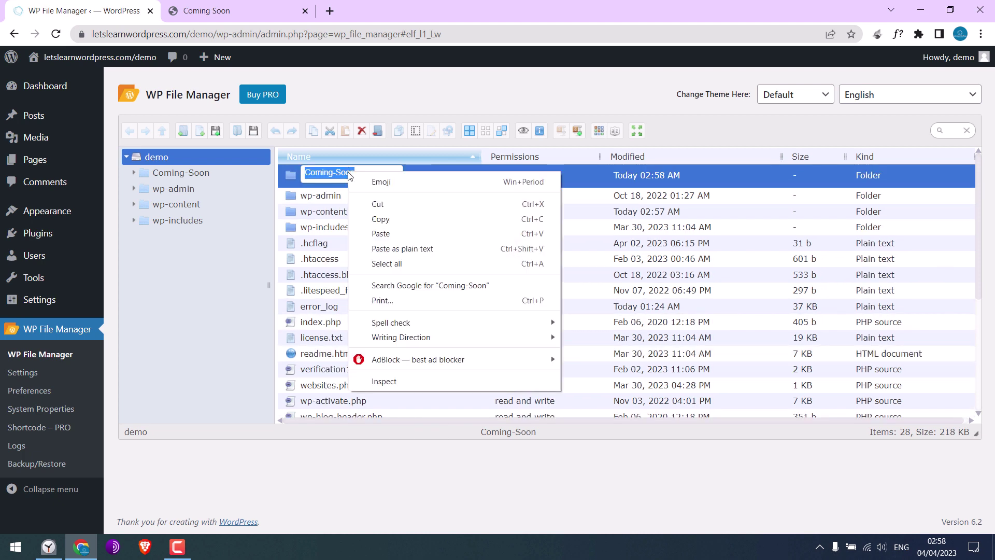
{"action": "left_click", "coordinate": [376, 219]}
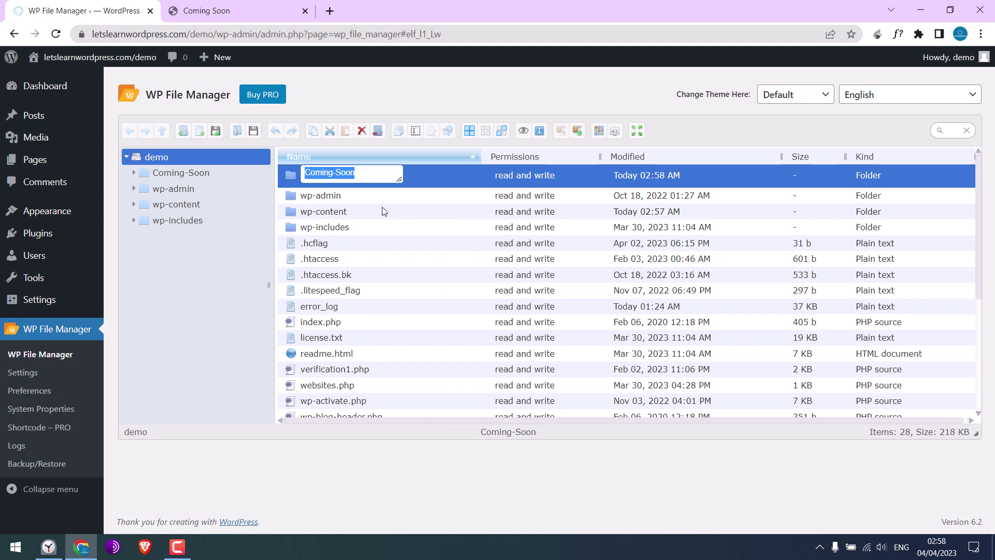
{"action": "left_click", "coordinate": [382, 211]}
{"action": "left_click", "coordinate": [221, 13]}
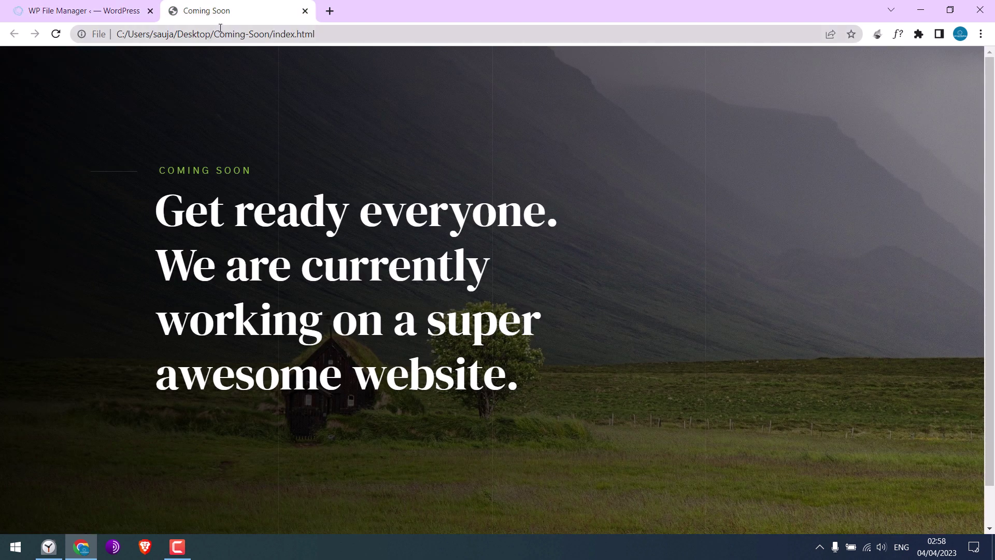
- Replace the local tab with the live page at letslearnwordpress.com/demo/Coming-Soon
{"action": "left_click", "coordinate": [304, 11]}
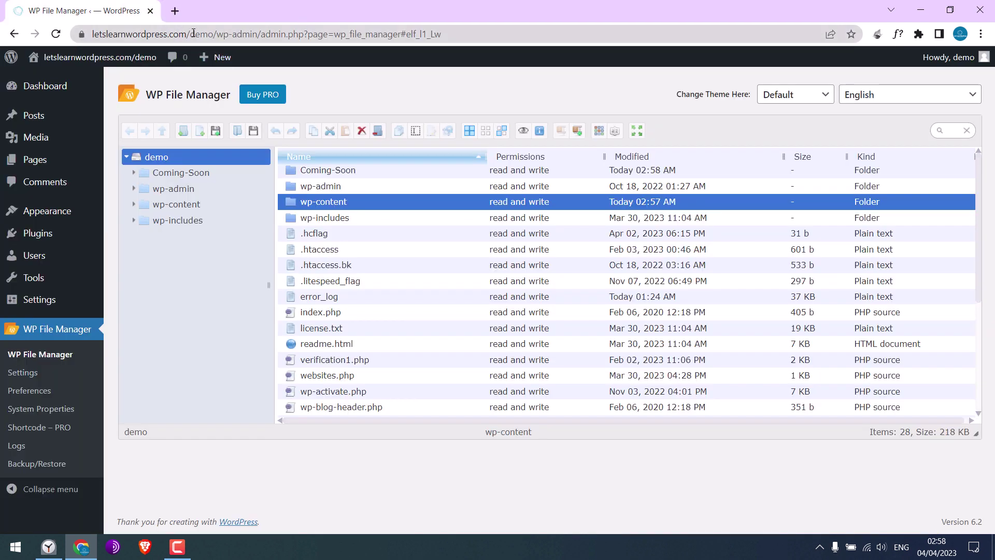
{"action": "left_click", "coordinate": [175, 11]}
{"action": "type", "text": "letslearnwordpress.com"}
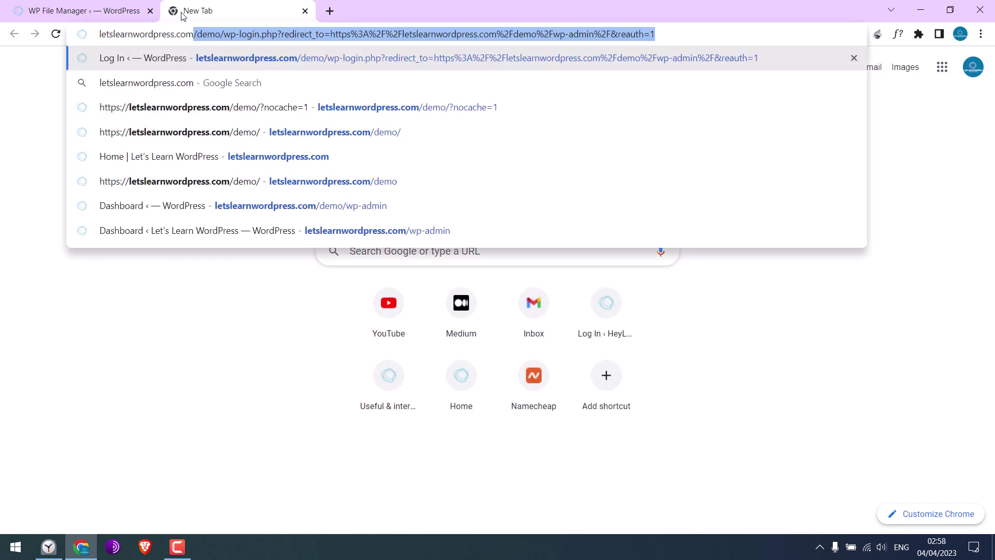
{"action": "type", "text": "/demo"}
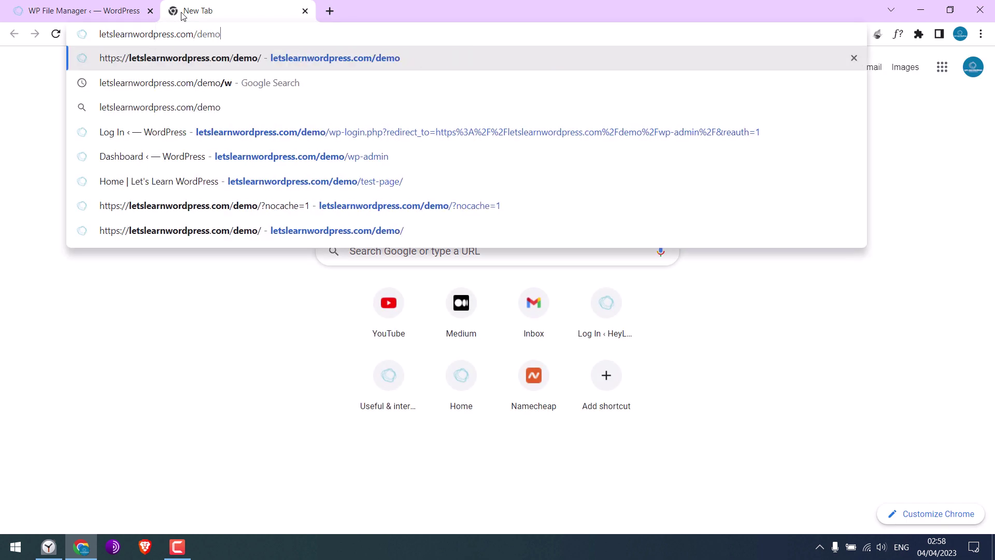
{"action": "type", "text": "/Coming-Soon"}
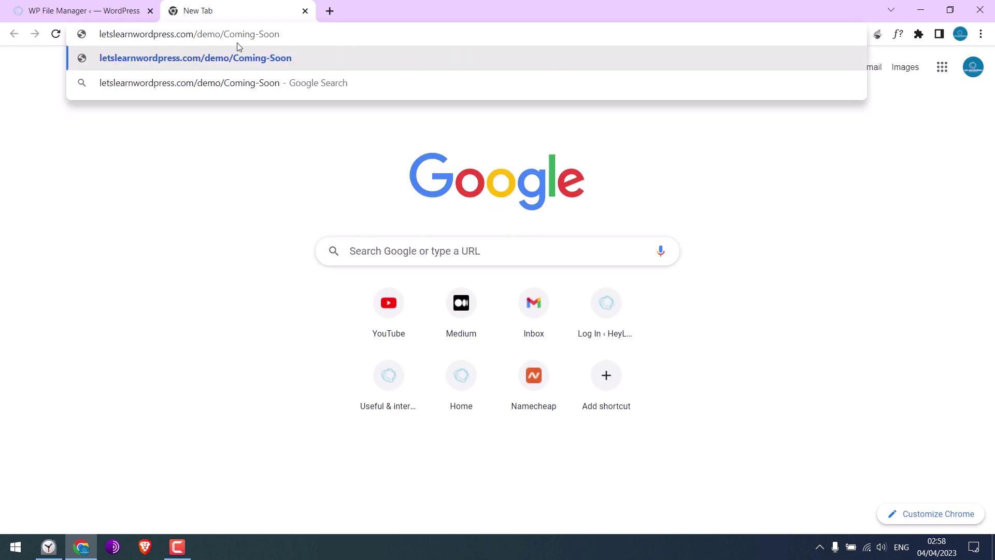
{"action": "left_click", "coordinate": [129, 20]}
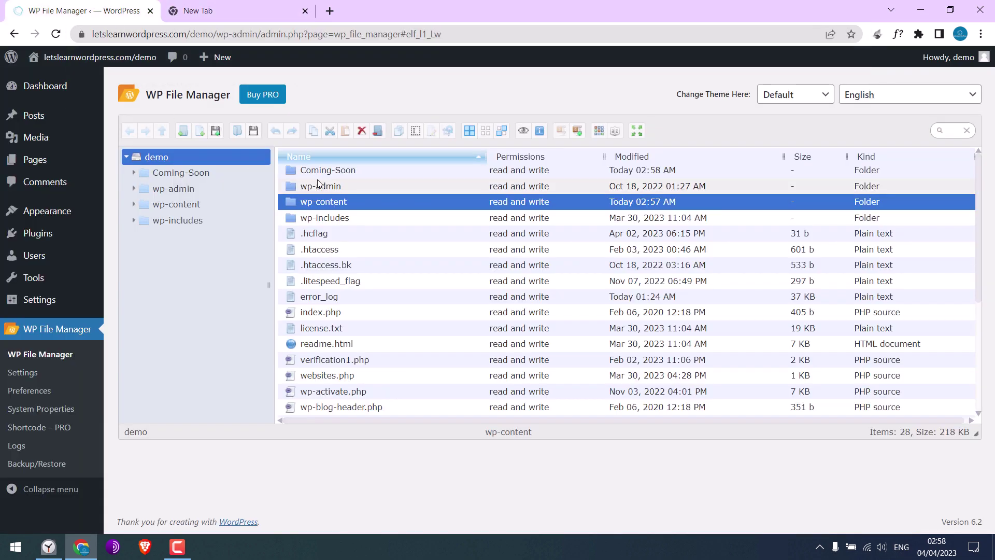
{"action": "left_click", "coordinate": [227, 6]}
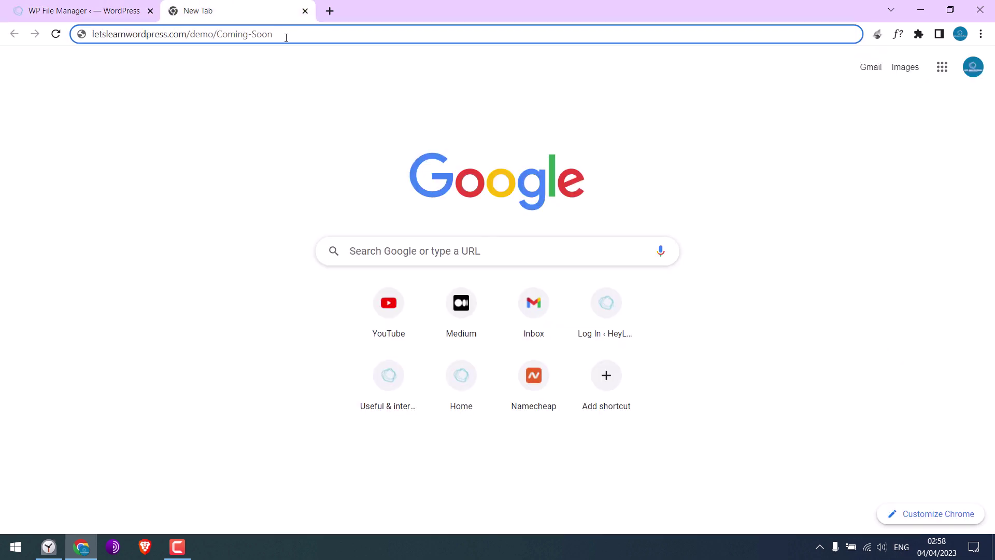
{"action": "key", "text": "Return"}
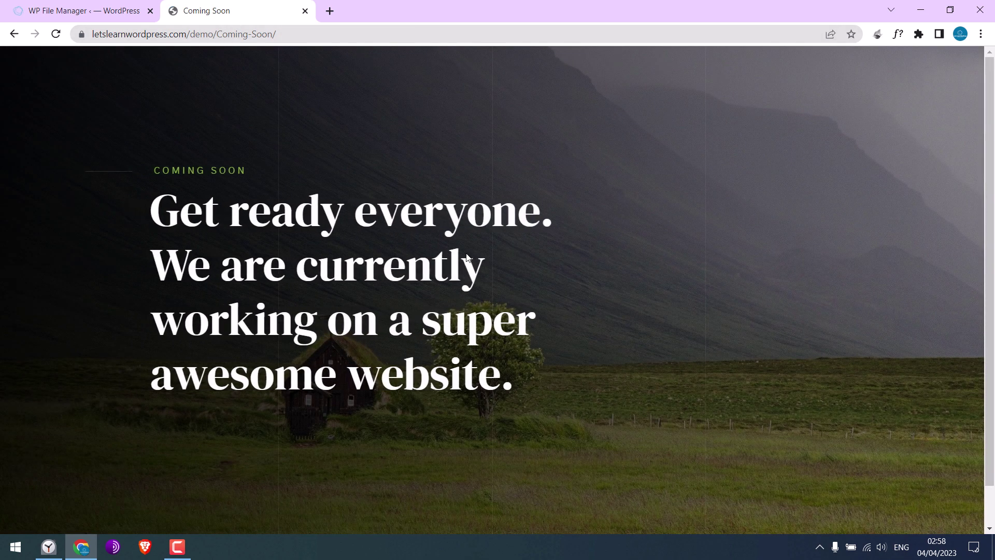
- Rename the server's Coming-Soon folder to abc in File Manager, then return to the page
{"action": "left_click", "coordinate": [98, 7]}
{"action": "right_click", "coordinate": [337, 171]}
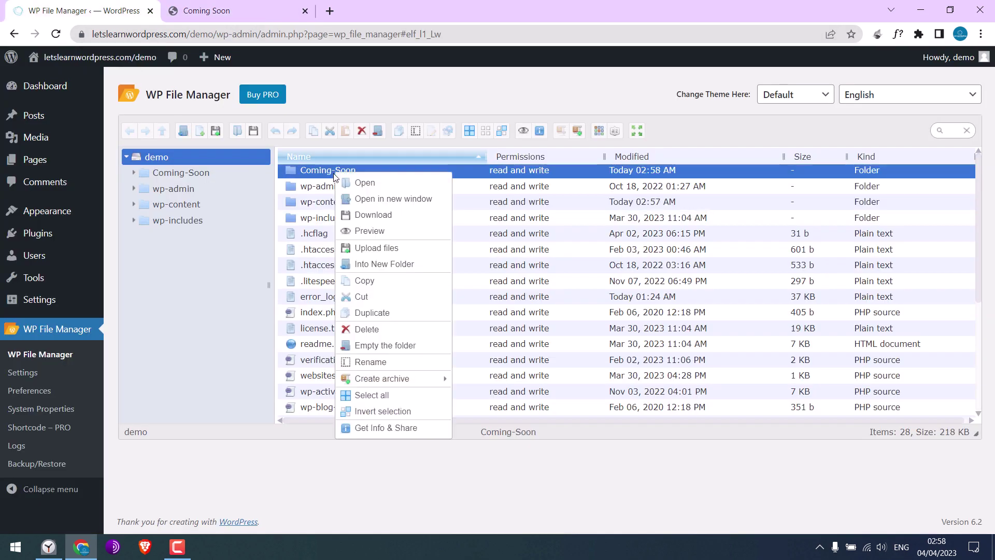
{"action": "left_click", "coordinate": [388, 366]}
{"action": "type", "text": "abc"}
{"action": "key", "text": "Return"}
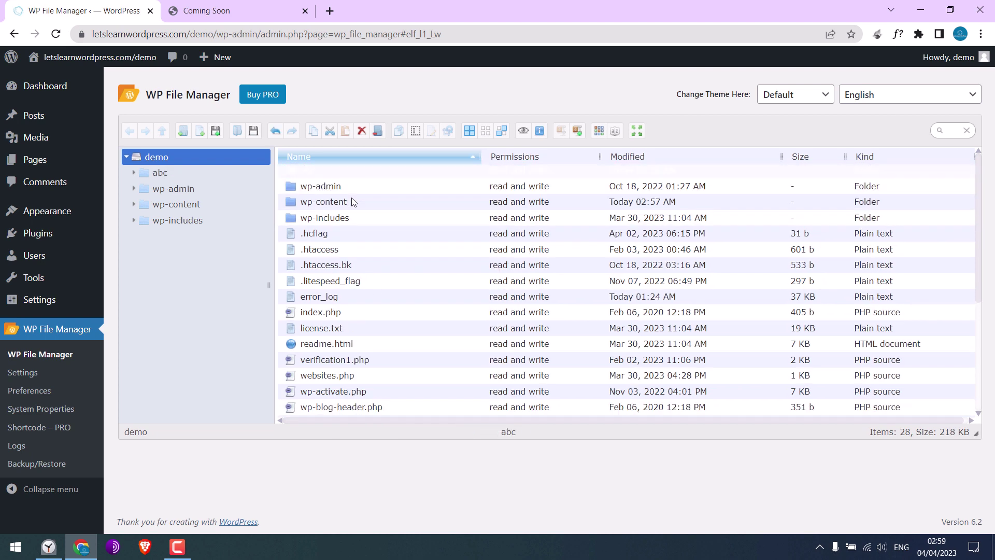
{"action": "left_click", "coordinate": [250, 17]}
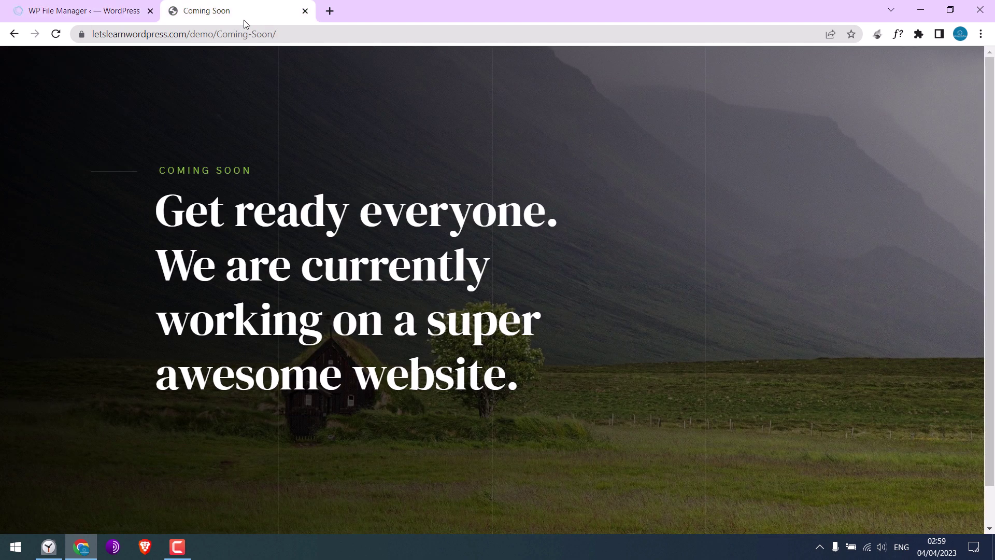
- Replace the Coming-Soon folder in the address with abc and load letslearnwordpress.com/demo/abc
{"action": "left_click_drag", "start_coordinate": [221, 34], "coordinate": [374, 38]}
{"action": "type", "text": "bc"}
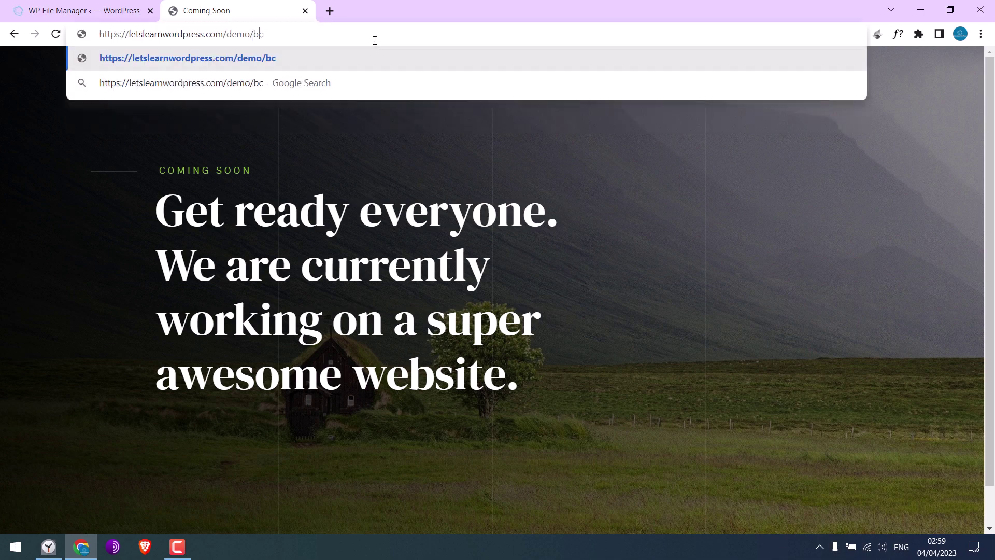
{"action": "key", "text": "Left"}
{"action": "key", "text": "Left"}
{"action": "type", "text": "a"}
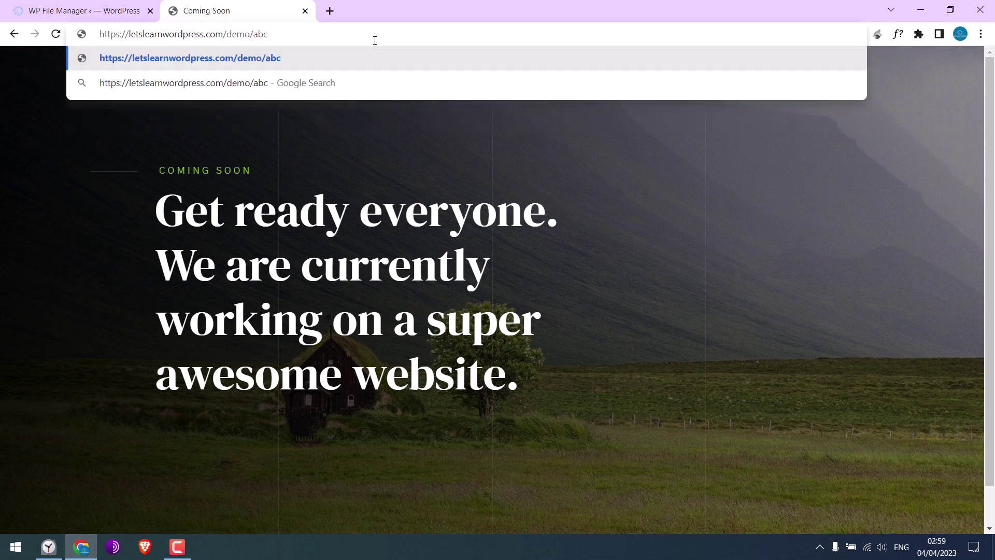
{"action": "key", "text": "Return"}
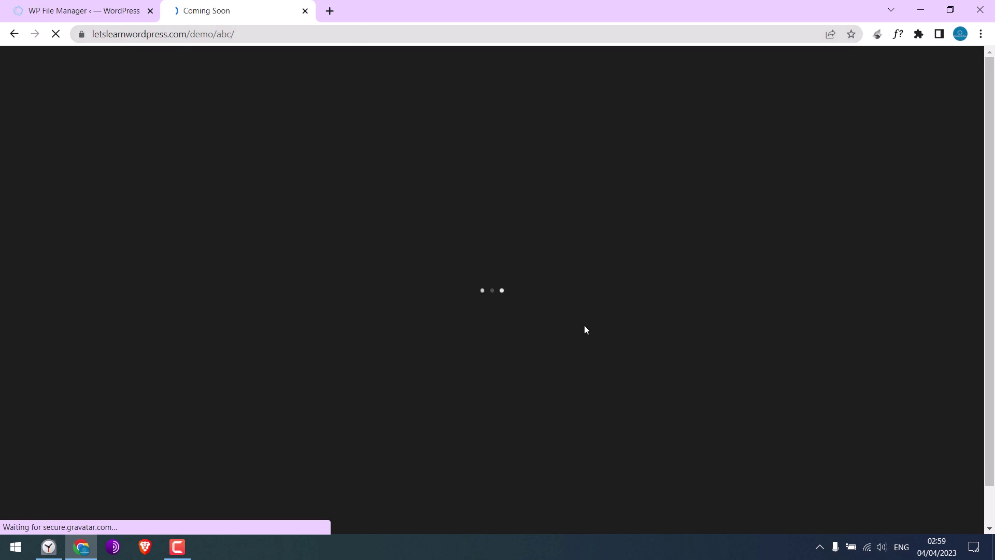